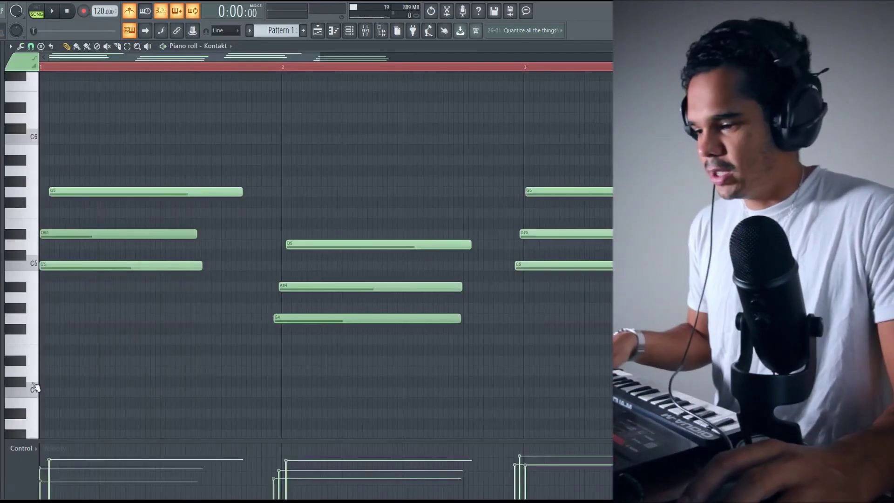
Step: Record low root notes beneath the chords and space the chords two bars apart, starting at bars 1, 3, 5 and 7
{"action": "scroll", "coordinate": [350, 369], "scroll_direction": "down", "scroll_amount": 1}
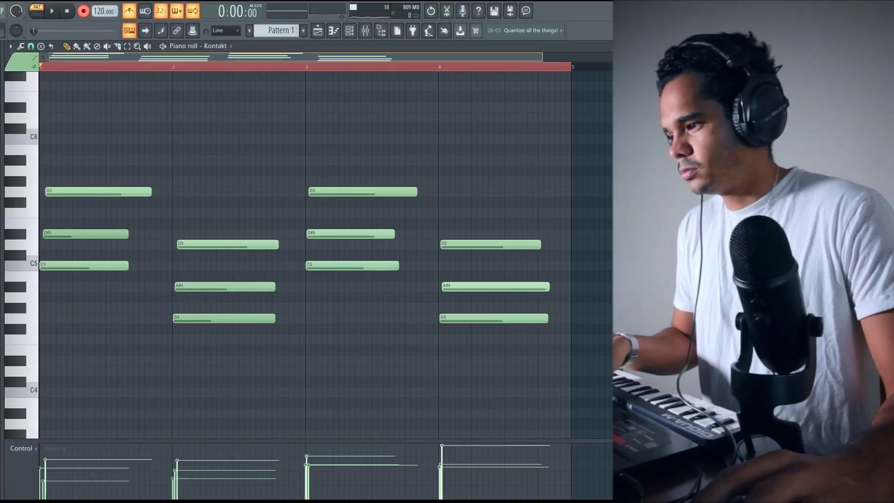
{"action": "key", "text": "space"}
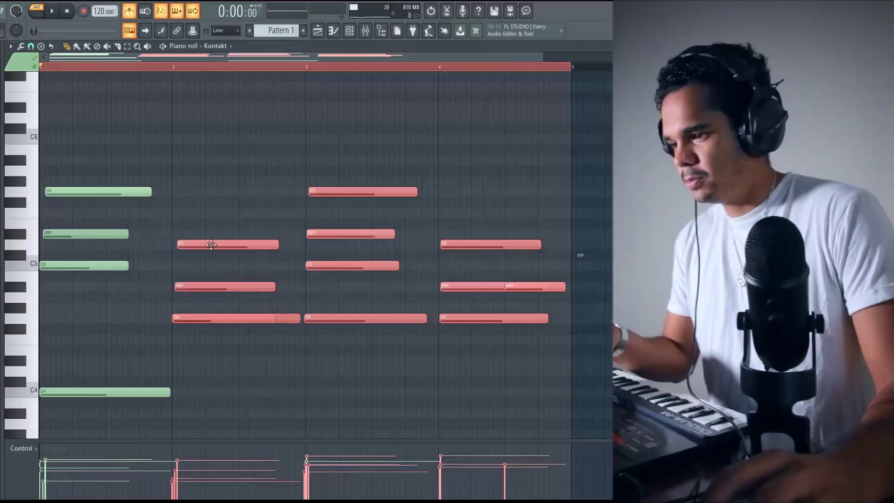
{"action": "left_click_drag", "start_coordinate": [211, 244], "coordinate": [357, 243]}
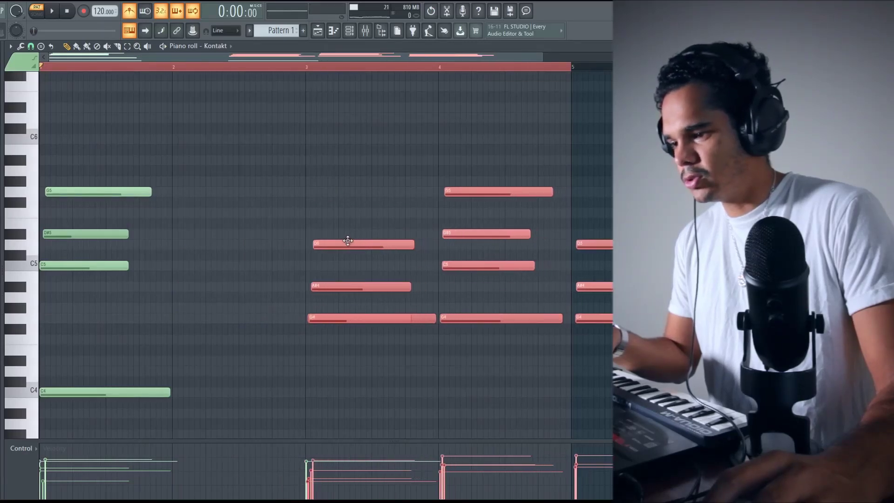
{"action": "key", "text": "ctrl+d"}
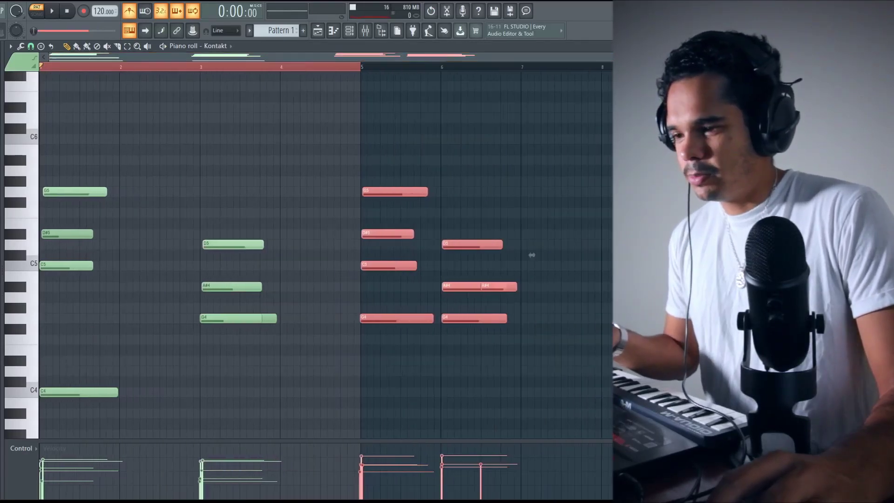
{"action": "left_click_drag", "start_coordinate": [423, 195], "coordinate": [505, 333]}
{"action": "left_click_drag", "start_coordinate": [464, 244], "coordinate": [542, 243]}
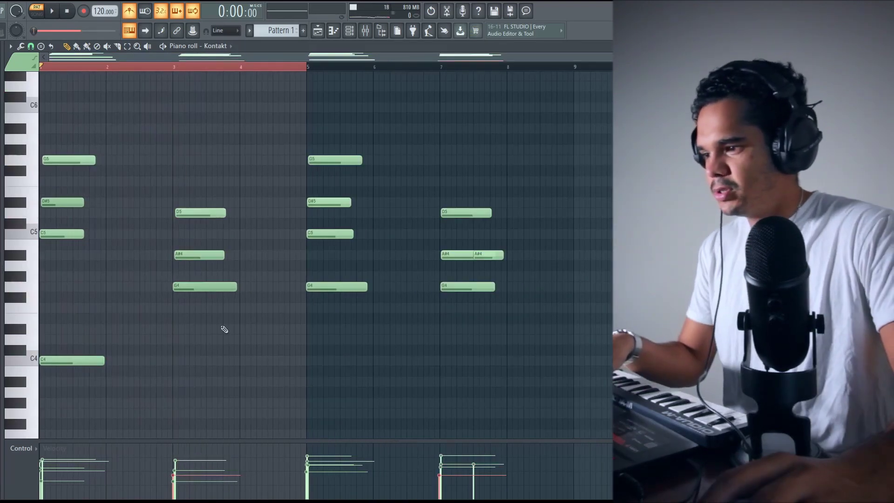
Step: Record a melody around the chords in the first four bars, using notes such as G#5, G5 and D#5
{"action": "left_click_drag", "start_coordinate": [118, 125], "coordinate": [41, 254]}
{"action": "left_click_drag", "start_coordinate": [148, 188], "coordinate": [184, 333]}
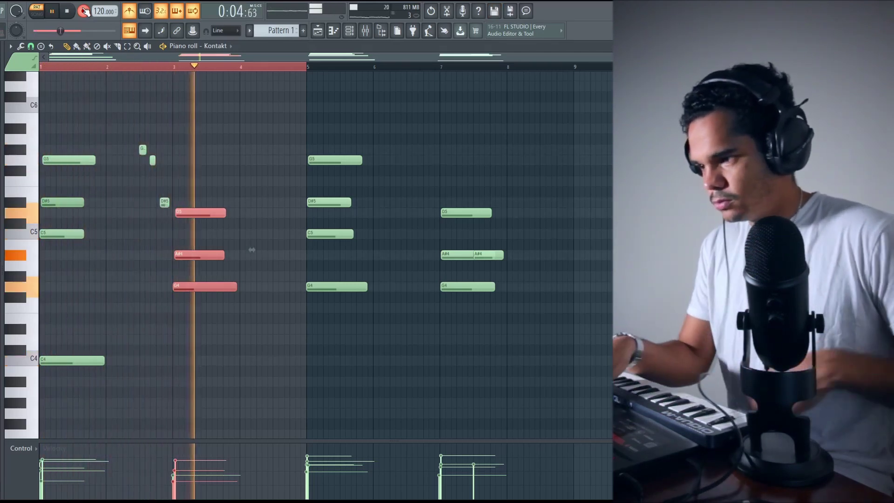
{"action": "key", "text": "space"}
{"action": "left_click_drag", "start_coordinate": [127, 135], "coordinate": [177, 227]}
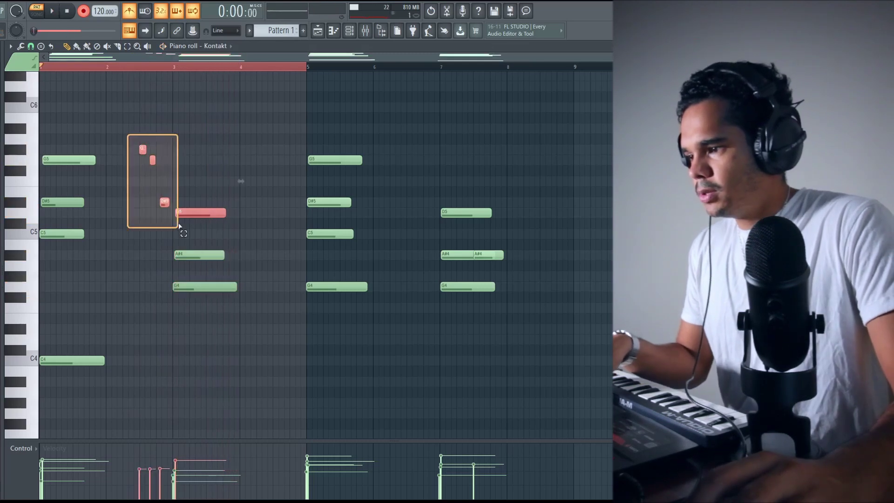
{"action": "scroll", "coordinate": [142, 171], "scroll_direction": "up", "scroll_amount": 3, "text": "ctrl"}
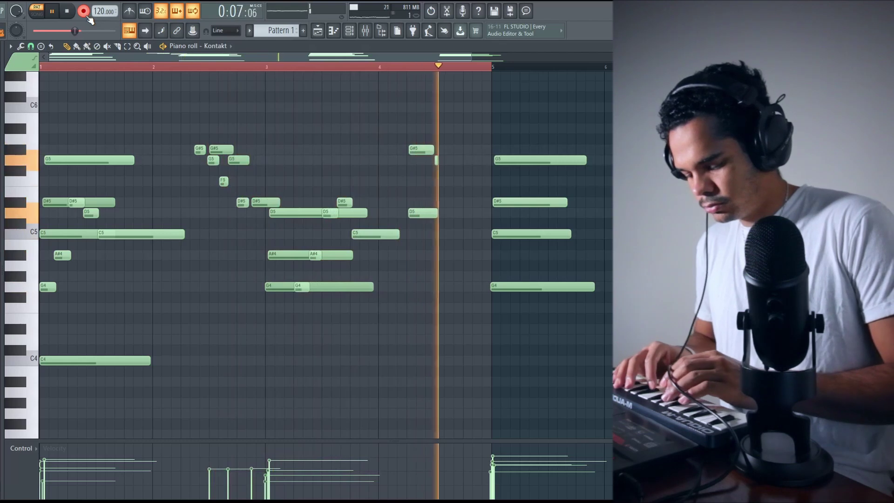
{"action": "key", "text": "space"}
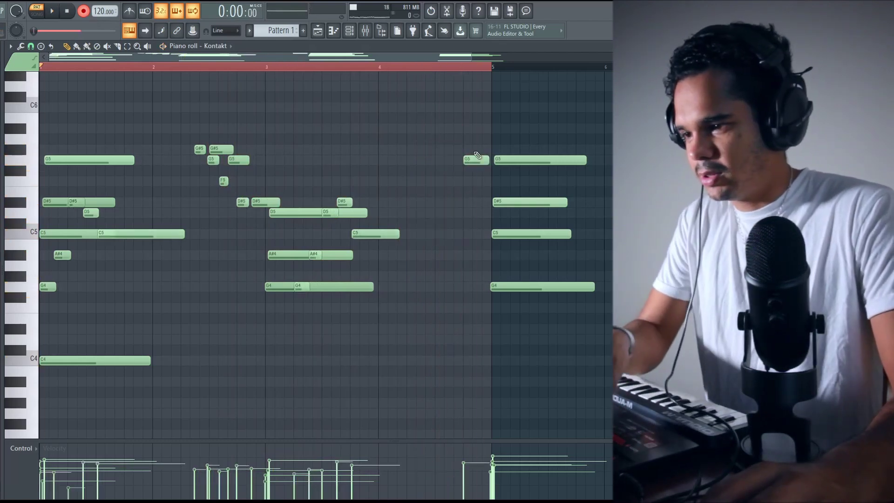
Step: Play back the recording and delete the short G5, F5 and D#5 notes between bars 2 and 3
{"action": "key", "text": "space"}
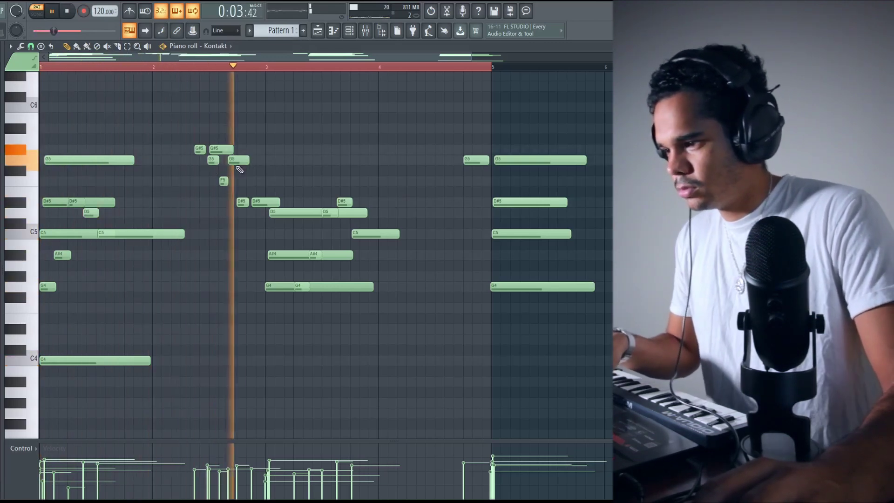
{"action": "key", "text": "space"}
{"action": "key", "text": "space"}
{"action": "right_click", "coordinate": [213, 159]}
{"action": "right_click", "coordinate": [223, 181]}
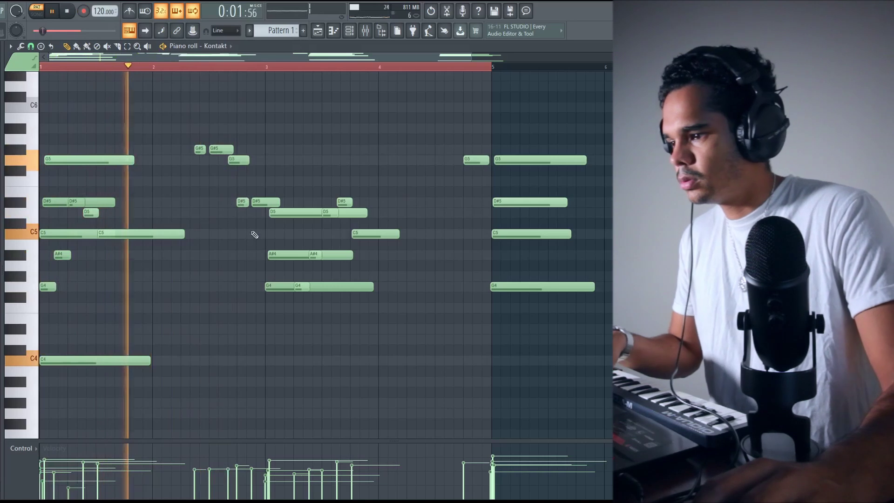
{"action": "right_click", "coordinate": [243, 201]}
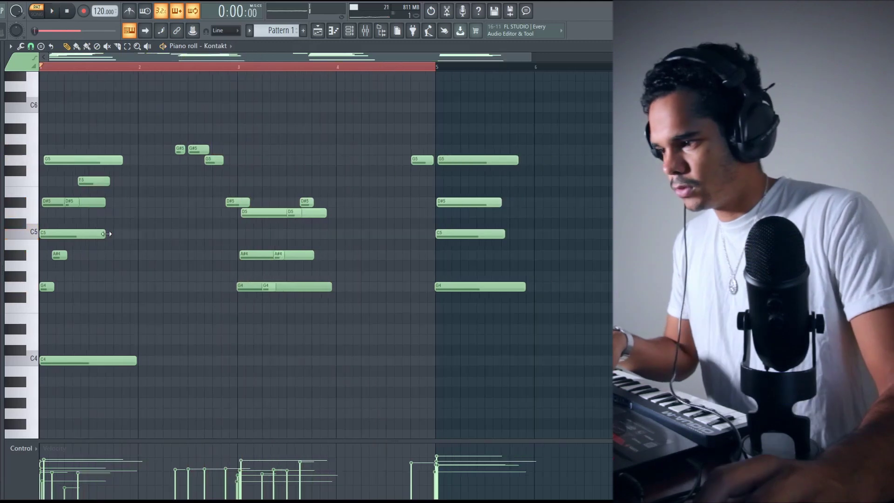
Step: Lengthen the notes of the first two chords to sustain across their two-bar spans and play the result
{"action": "left_click_drag", "start_coordinate": [108, 233], "coordinate": [222, 250]}
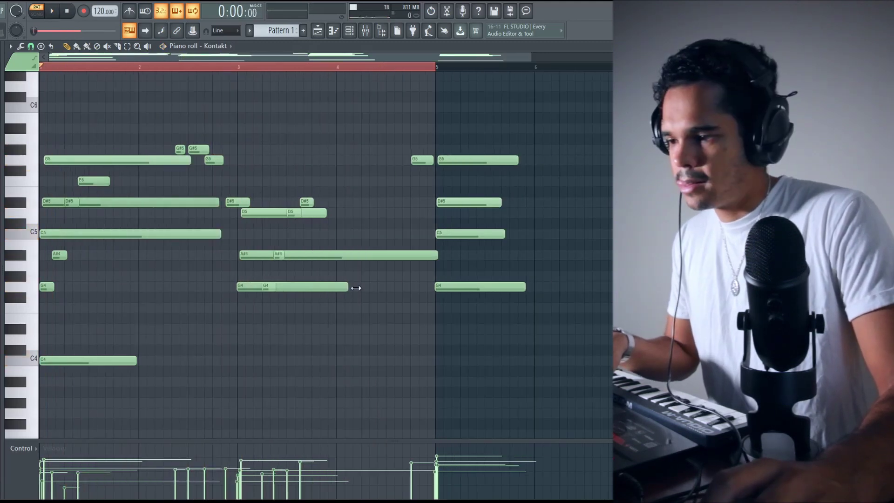
{"action": "left_click_drag", "start_coordinate": [385, 72], "coordinate": [418, 191]}
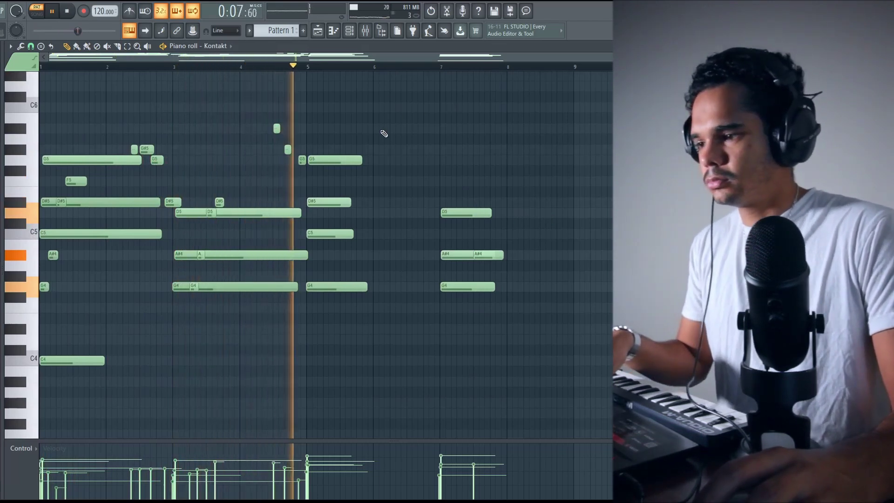
{"action": "key", "text": "space"}
Step: Loop bars 5 to 8 and shift the last G#5 and G5 notes of the descending melody slightly later
{"action": "left_click_drag", "start_coordinate": [315, 68], "coordinate": [555, 97]}
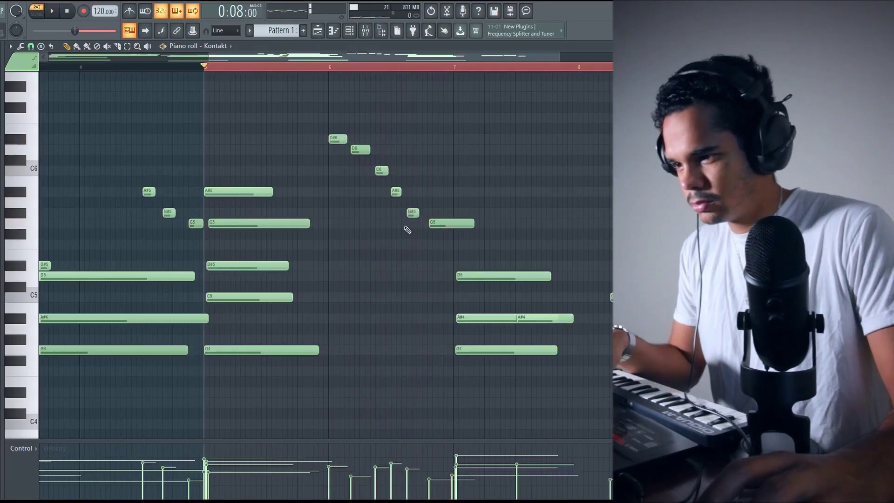
{"action": "key", "text": "space"}
{"action": "left_click_drag", "start_coordinate": [434, 227], "coordinate": [442, 228]}
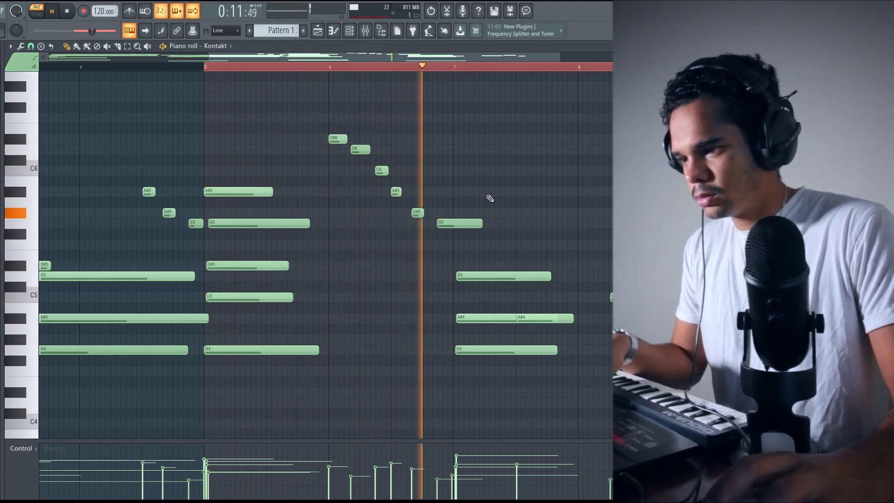
{"action": "key", "text": "space"}
{"action": "key", "text": "space"}
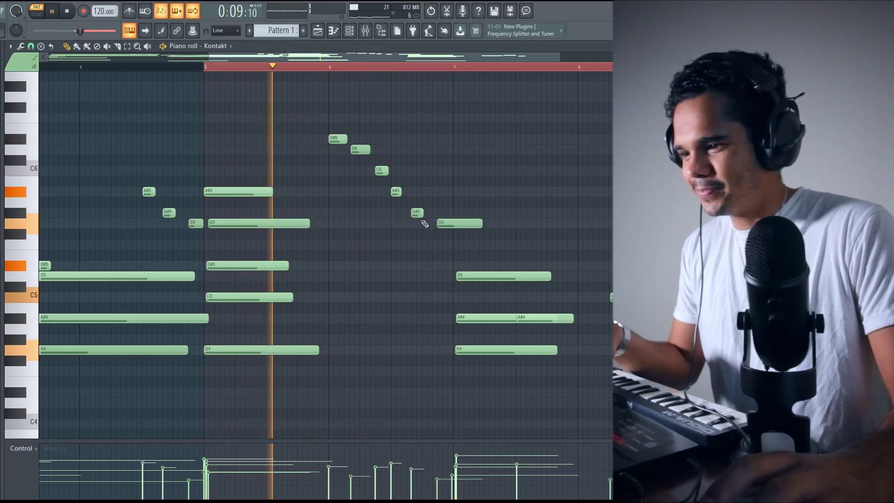
{"action": "key", "text": "space"}
Step: Add a higher melody layer over bars 5 to 8, with its last note at A#6 and ending at bar 9
{"action": "scroll", "coordinate": [529, 145], "scroll_direction": "up", "scroll_amount": 5}
{"action": "left_click_drag", "start_coordinate": [559, 56], "coordinate": [214, 89]}
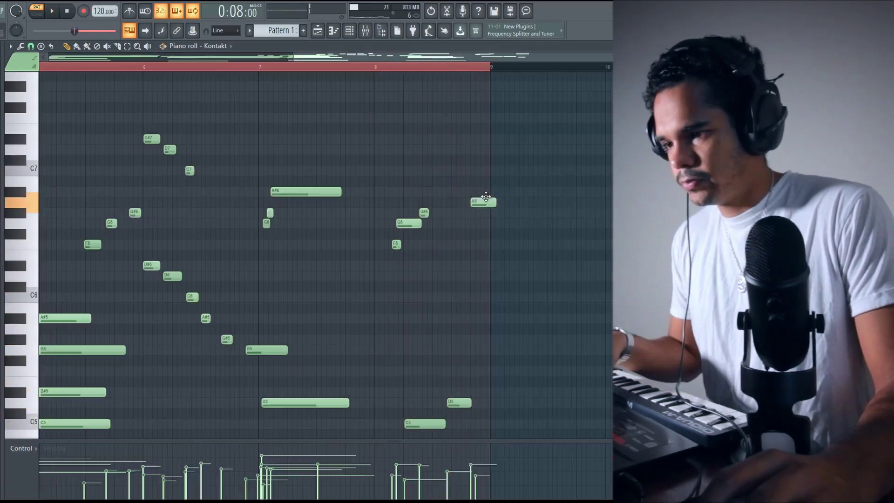
{"action": "scroll", "coordinate": [482, 209], "scroll_direction": "up", "scroll_amount": 2}
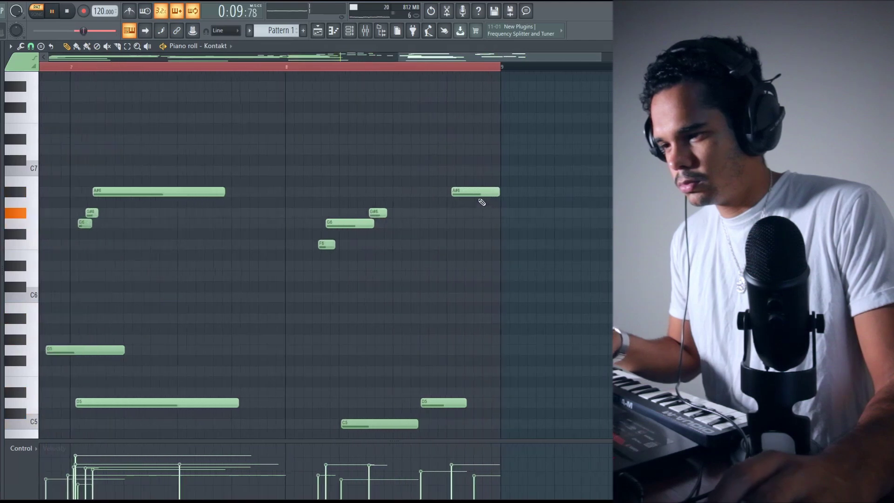
Step: Load Gadulka Solo Leg & Grooves from Balkan Ethnic Orchestra into Kontakt #2 and record a part with it
{"action": "scroll", "coordinate": [479, 210], "scroll_direction": "down", "scroll_amount": 3}
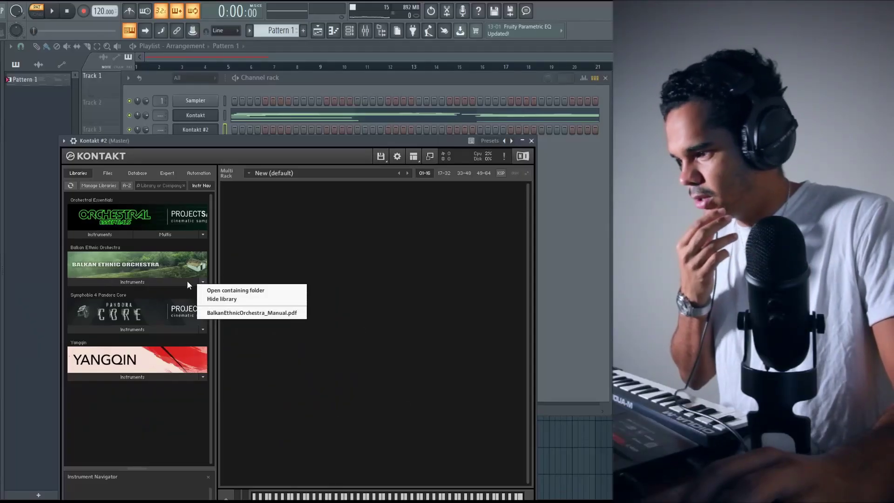
{"action": "left_click", "coordinate": [171, 284]}
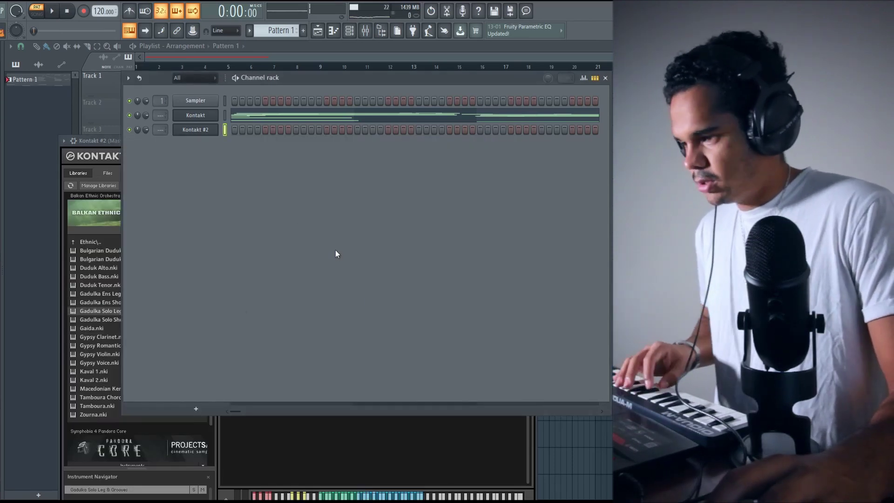
{"action": "left_click", "coordinate": [84, 11]}
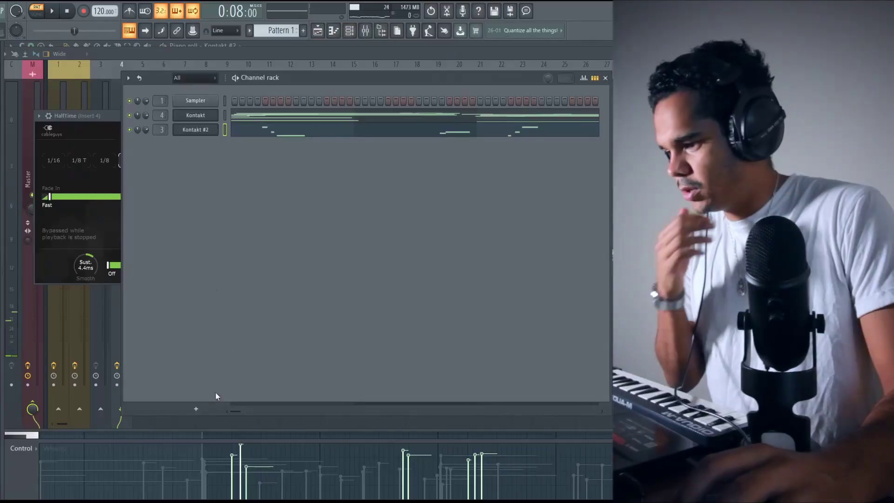
Step: Add Arcade as a new channel and record a sparse part of E5, F5 and G5 notes with it
{"action": "left_click", "coordinate": [215, 393]}
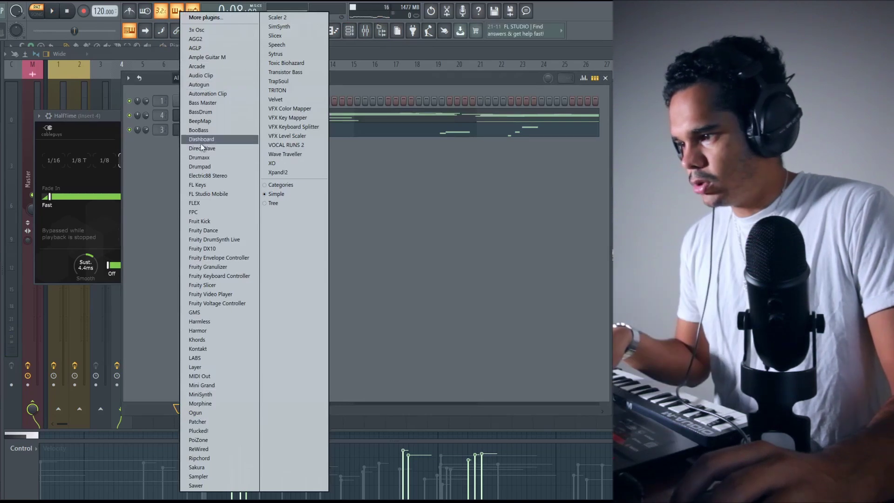
{"action": "left_click", "coordinate": [222, 65]}
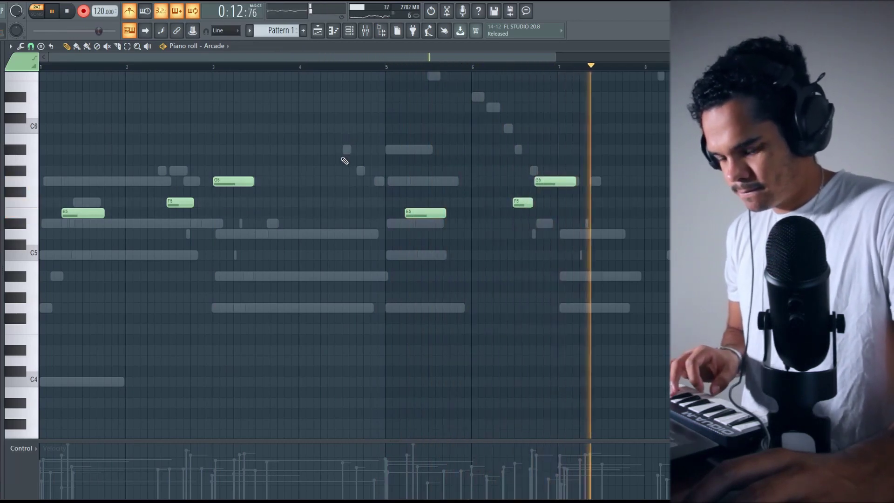
{"action": "key", "text": "space"}
{"action": "key", "text": "alt+q"}
{"action": "key", "text": "Escape"}
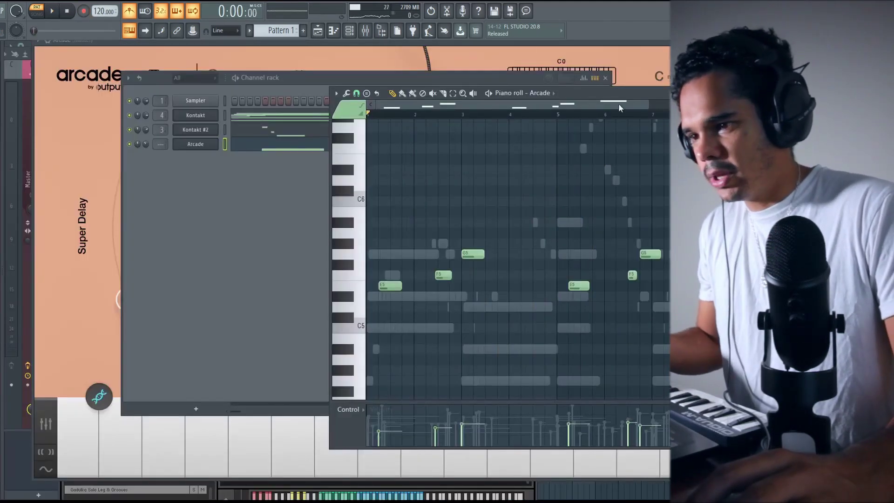
Step: Route the Arcade channel to mixer insert 6
{"action": "double_click", "coordinate": [633, 97]}
{"action": "left_click", "coordinate": [368, 35]}
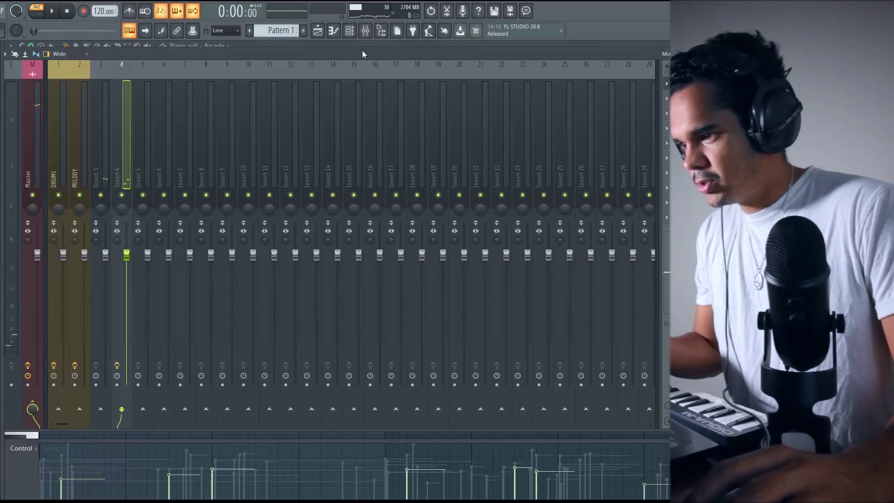
{"action": "left_click", "coordinate": [337, 33]}
{"action": "left_click", "coordinate": [353, 34]}
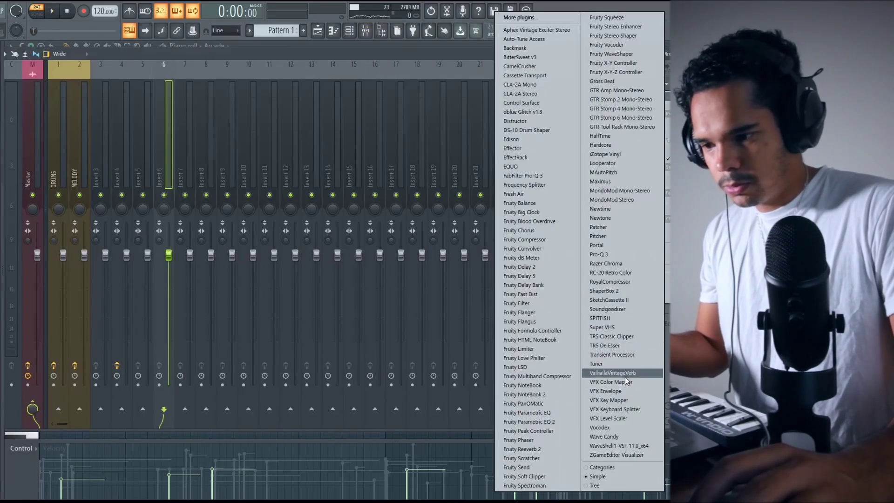
Step: Add ValhallaVintageVerb with a 270 Hz low cut to insert 6 and adjust the low cut in Fruity Parametric EQ 2
{"action": "left_click", "coordinate": [625, 374]}
{"action": "key", "text": "space"}
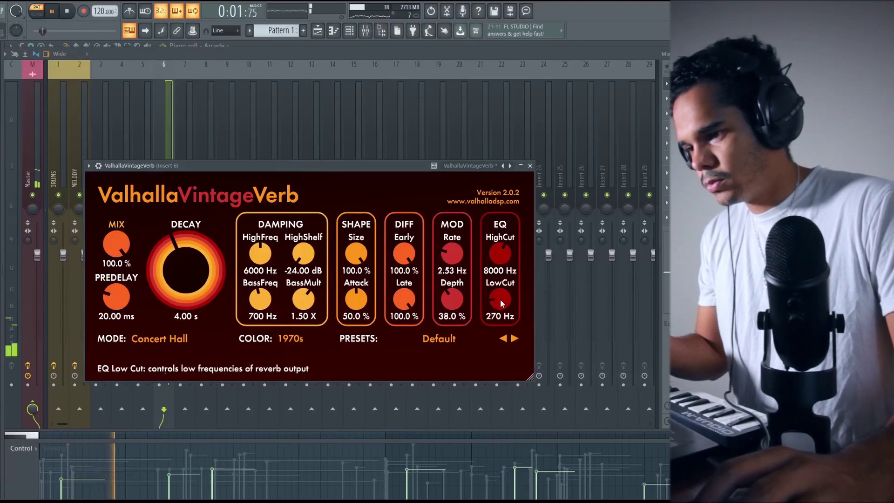
{"action": "left_click_drag", "start_coordinate": [192, 273], "coordinate": [192, 275]}
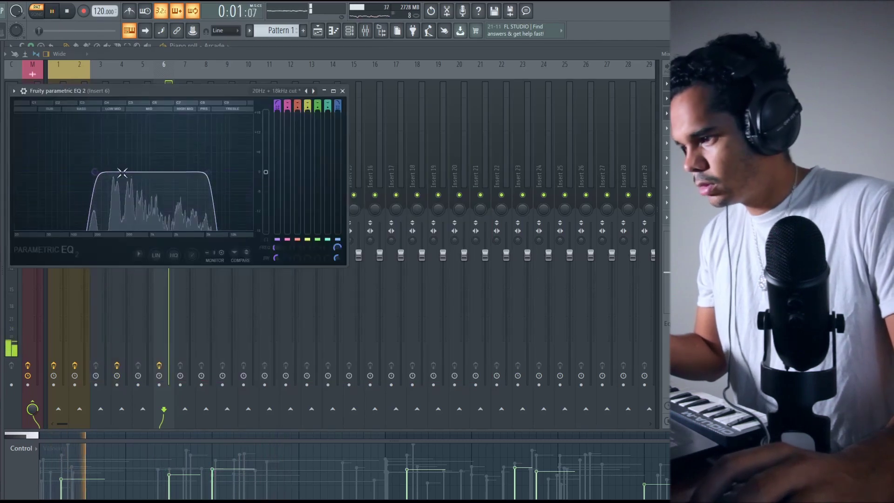
{"action": "left_click_drag", "start_coordinate": [124, 172], "coordinate": [114, 172]}
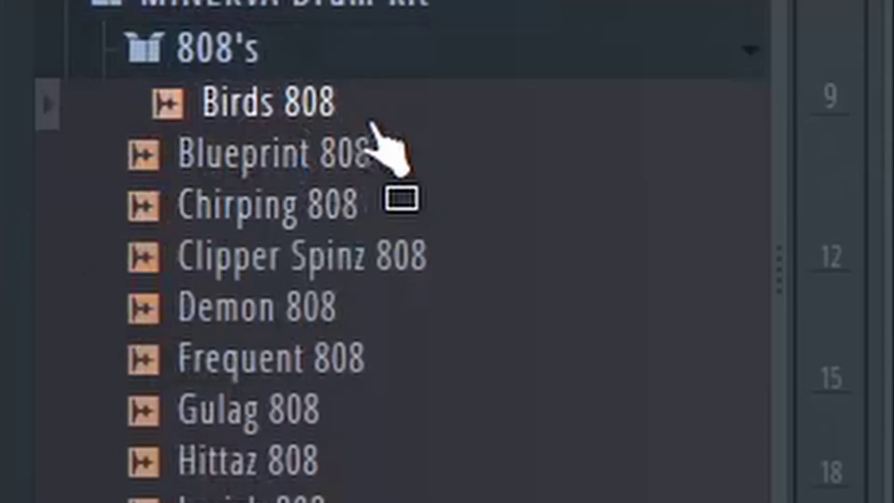
Step: Load the Birds 808 and Strapped Hi Hat samples as new channels and fill the hi-hat on every second step
{"action": "right_click", "coordinate": [400, 100]}
{"action": "left_click", "coordinate": [624, 152]}
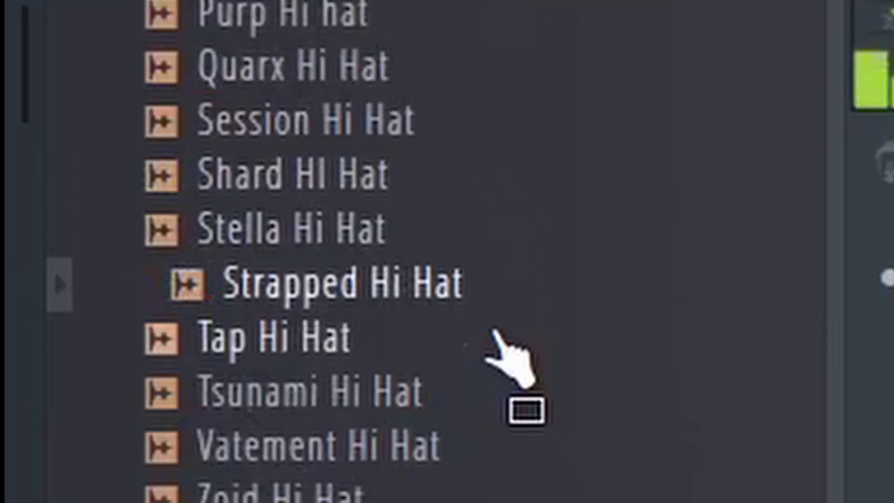
{"action": "left_click_drag", "start_coordinate": [494, 331], "coordinate": [486, 316]}
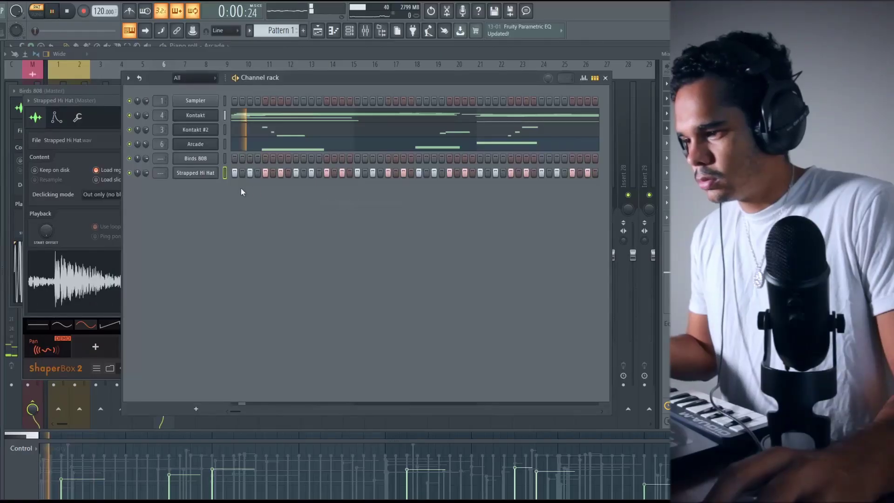
{"action": "right_click", "coordinate": [215, 173]}
{"action": "left_click", "coordinate": [336, 203]}
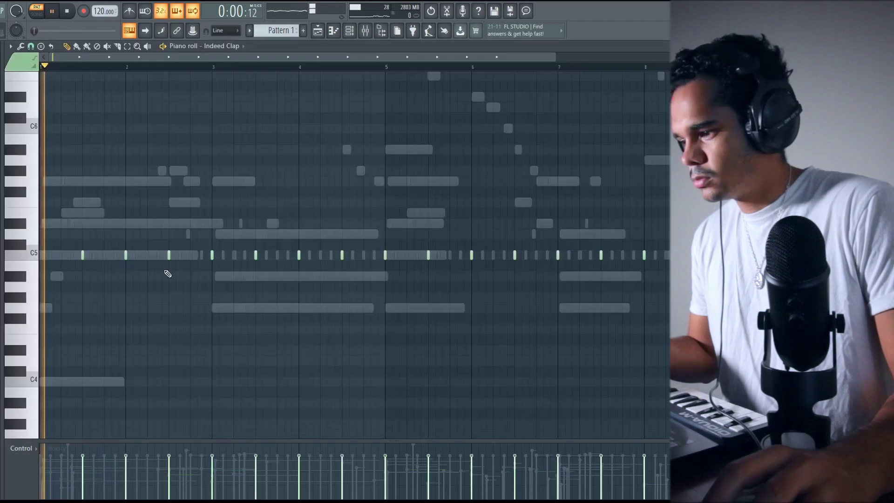
Step: Delete the Indeed Clap hits that fall on the bar lines, keeping only the mid-bar hits
{"action": "right_click", "coordinate": [212, 256]}
{"action": "right_click", "coordinate": [299, 256]}
{"action": "right_click", "coordinate": [385, 256]}
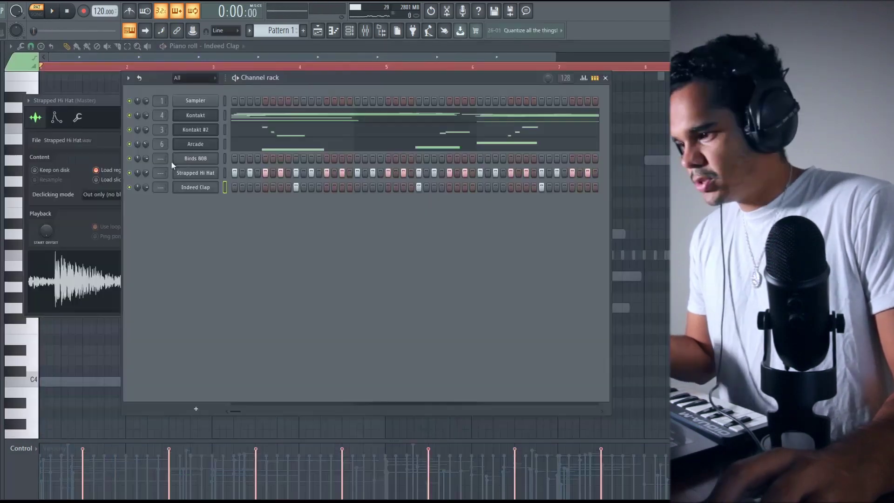
Step: Turn the Strapped Hi Hat steps into piano roll notes, thin out the hits and lower the rolls in bars 3 and 7 by an octave
{"action": "right_click", "coordinate": [215, 173]}
{"action": "left_click", "coordinate": [239, 173]}
{"action": "key", "text": "space"}
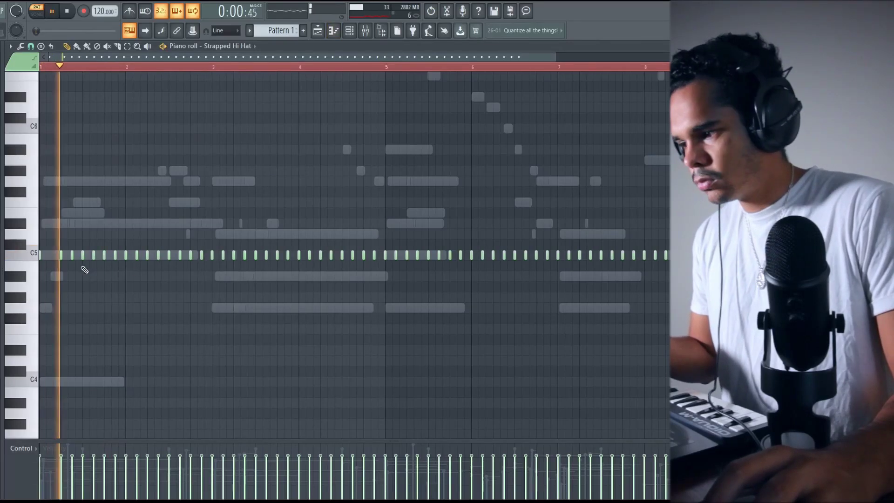
{"action": "key", "text": "space"}
{"action": "key", "text": "space"}
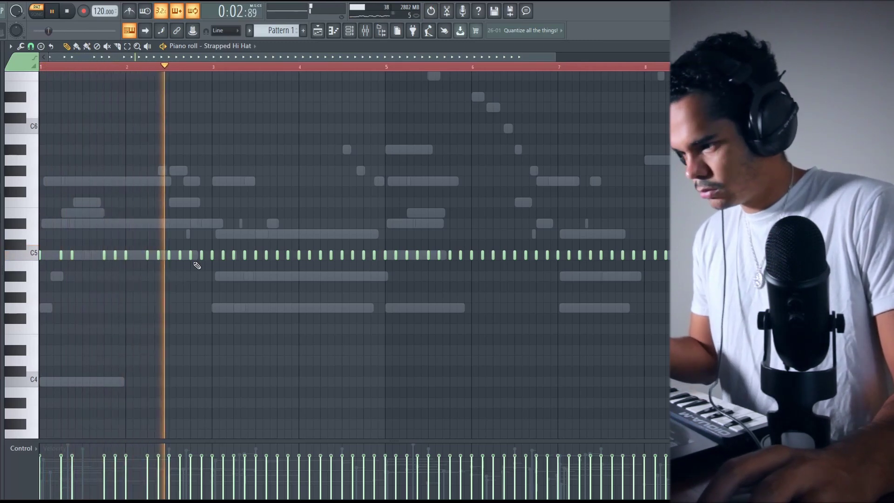
{"action": "key", "text": "space"}
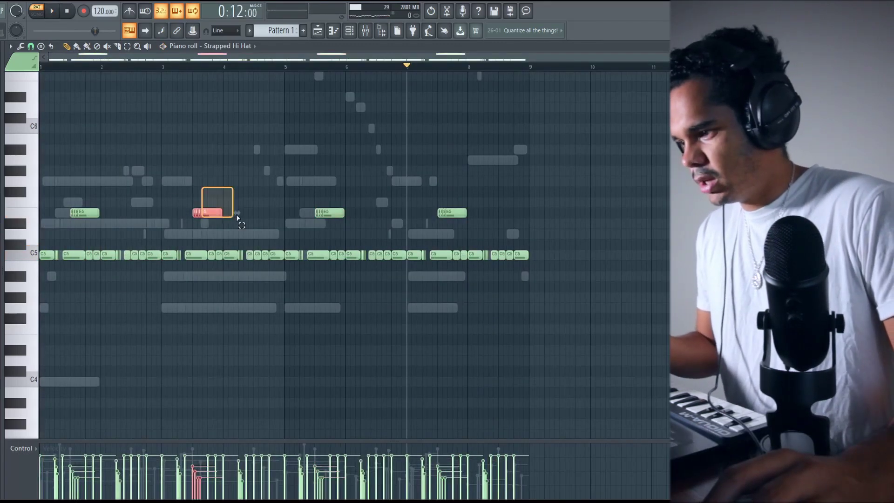
{"action": "key", "text": "ctrl+Down"}
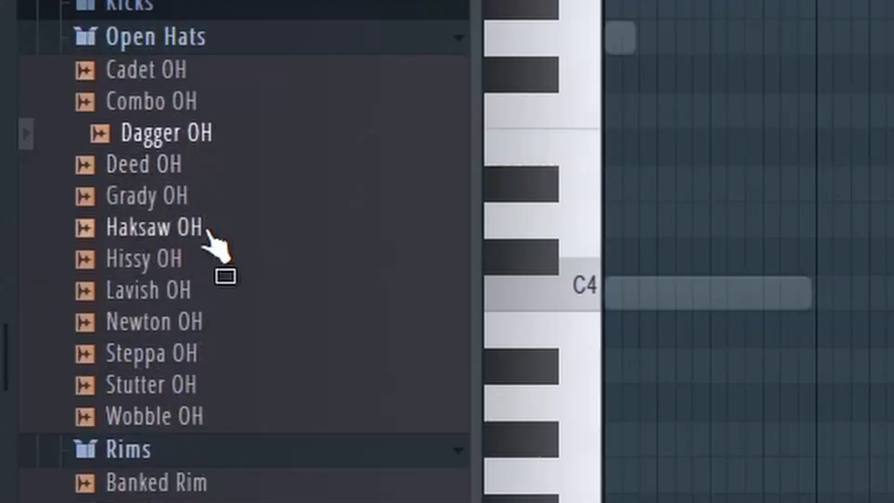
Step: Audition the open hats, load Stutter OH as a channel and place C5 hits at the start of bars 1 and 5
{"action": "left_click", "coordinate": [233, 321]}
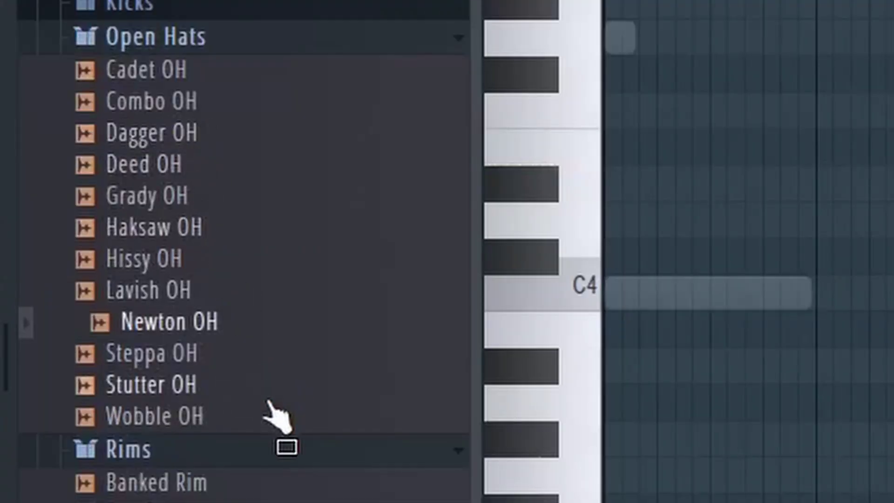
{"action": "left_click", "coordinate": [268, 396]}
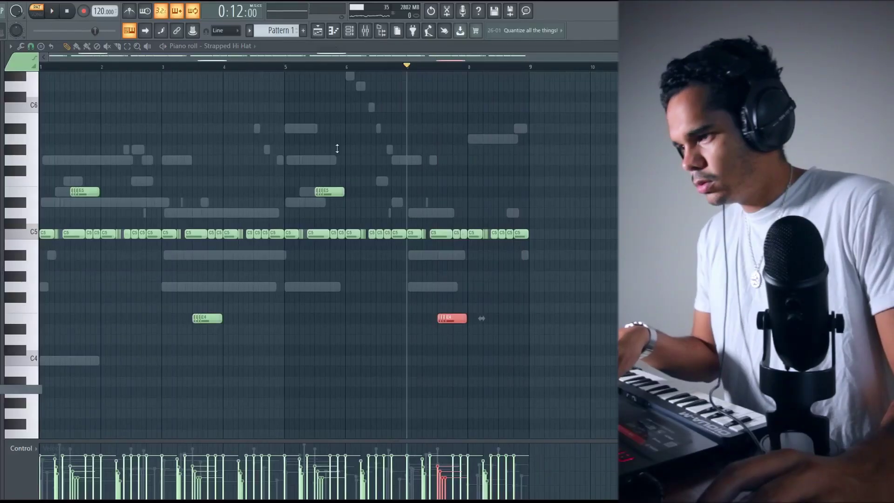
{"action": "key", "text": "F6"}
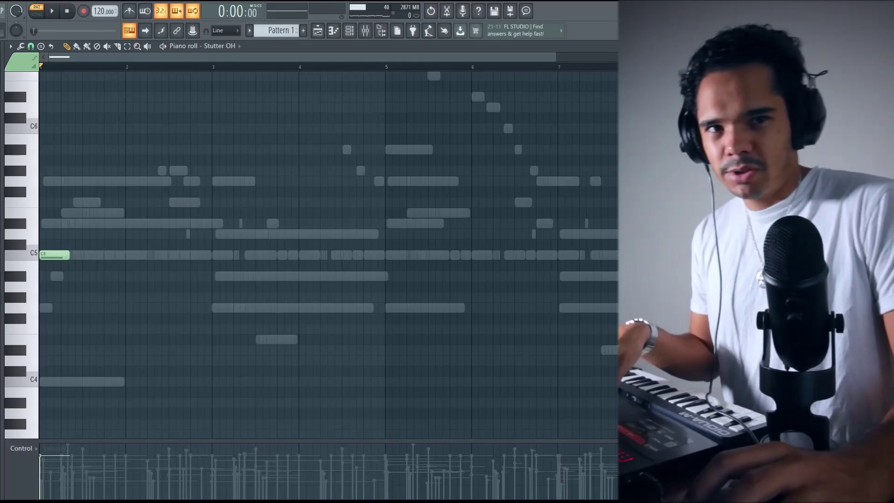
{"action": "key", "text": "space"}
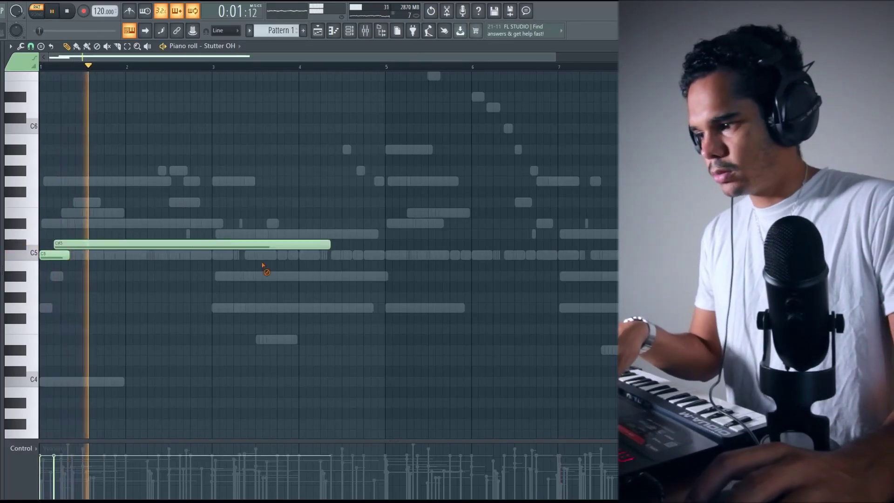
{"action": "mouse_move", "coordinate": [58, 255]}
{"action": "left_mouse_down"}
{"action": "mouse_move", "coordinate": [233, 261]}
{"action": "mouse_move", "coordinate": [404, 283]}
{"action": "left_mouse_up"}
{"action": "key", "text": "space"}
Step: Draw three evenly spaced C5 notes for the Birds 808 channel, starting at the beginning of bar 1
{"action": "left_click", "coordinate": [239, 47]}
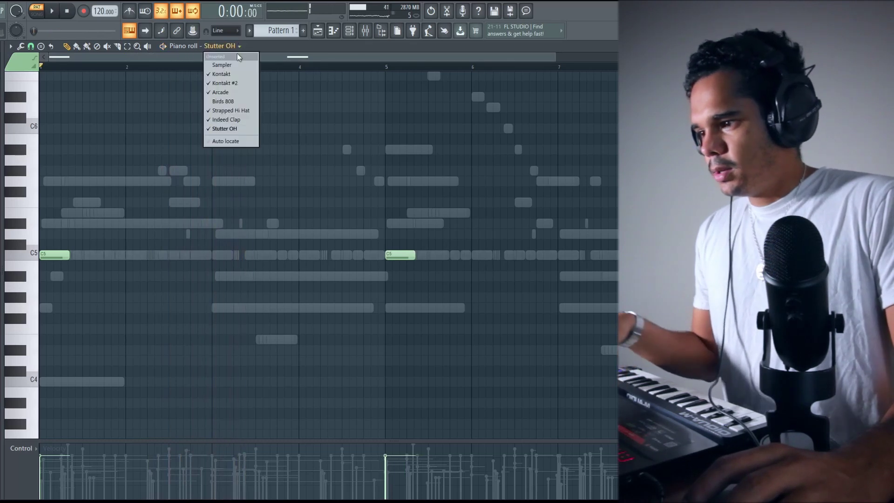
{"action": "left_click", "coordinate": [224, 101]}
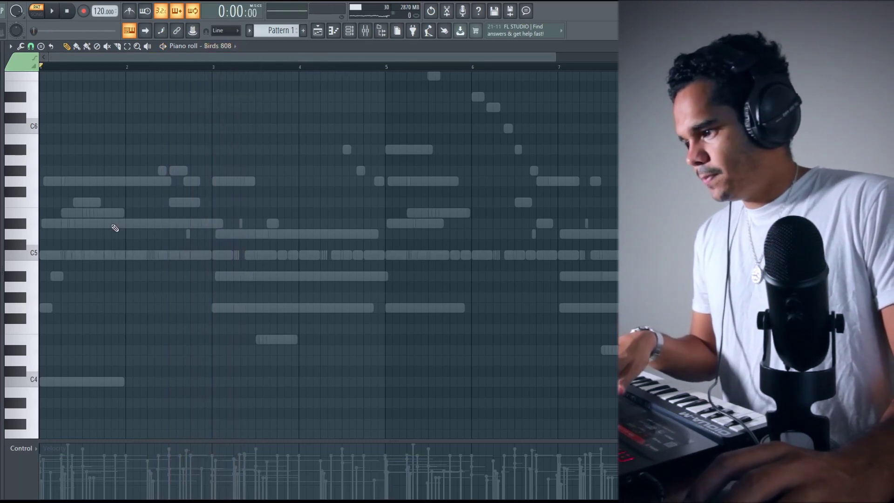
{"action": "left_click_drag", "start_coordinate": [48, 266], "coordinate": [48, 256]}
{"action": "key", "text": "space"}
{"action": "left_click", "coordinate": [68, 256]}
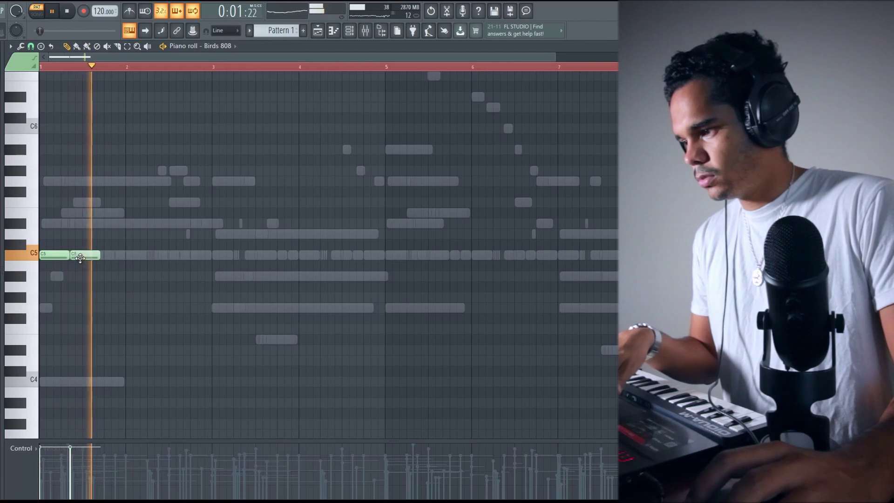
{"action": "left_click_drag", "start_coordinate": [112, 256], "coordinate": [106, 257]}
{"action": "scroll", "coordinate": [93, 273], "scroll_direction": "up", "scroll_amount": 3}
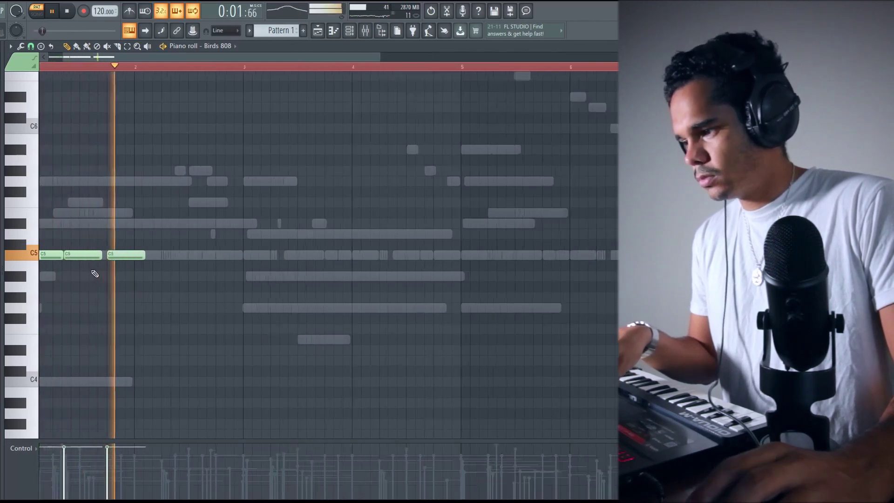
{"action": "left_click_drag", "start_coordinate": [229, 57], "coordinate": [210, 57]}
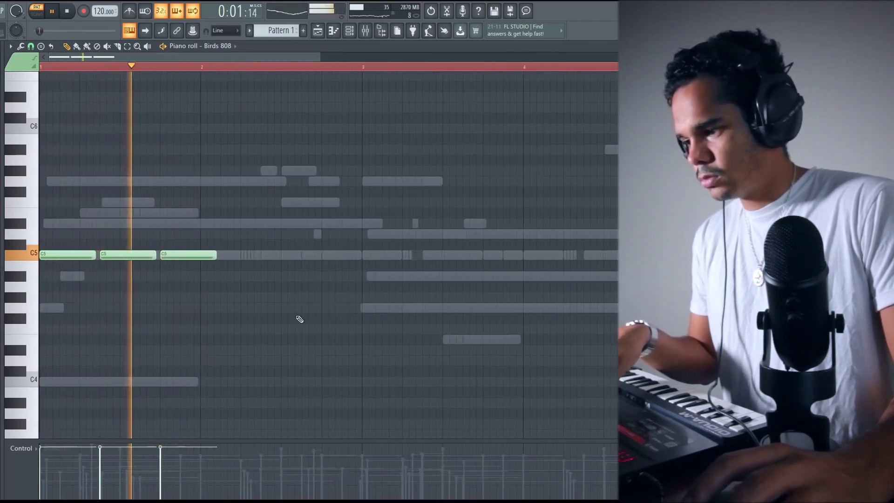
Step: Copy the three 808 notes to bar 3 at G5 and add short G5 notes near the end of bar 4
{"action": "key", "text": "ctrl+a"}
{"action": "scroll", "coordinate": [326, 321], "scroll_direction": "down", "scroll_amount": 3}
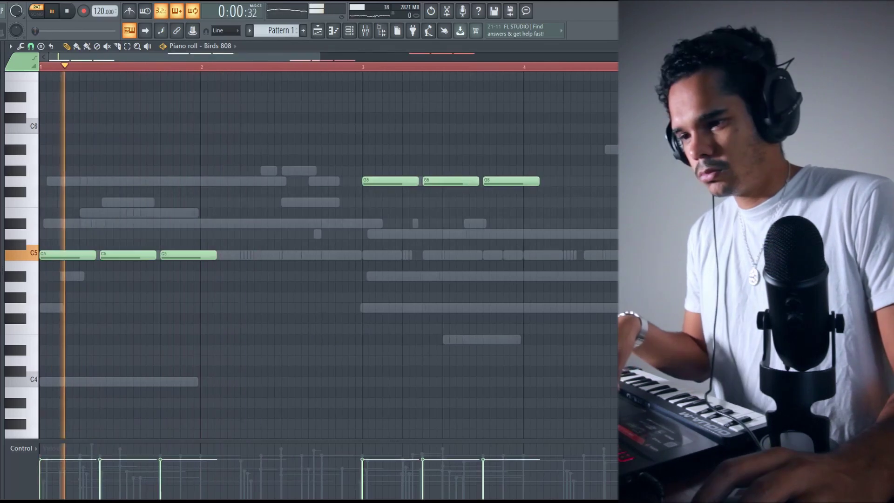
{"action": "scroll", "coordinate": [612, 221], "scroll_direction": "up", "scroll_amount": 3}
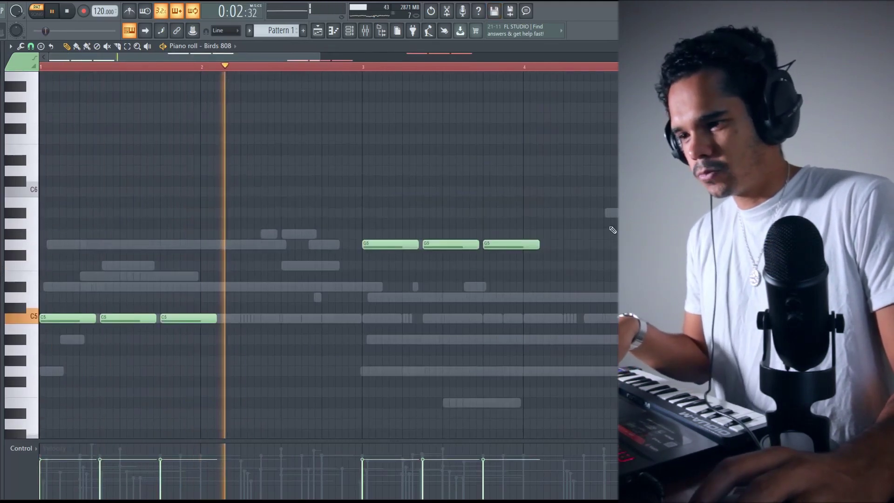
{"action": "left_click_drag", "start_coordinate": [610, 254], "coordinate": [616, 249]}
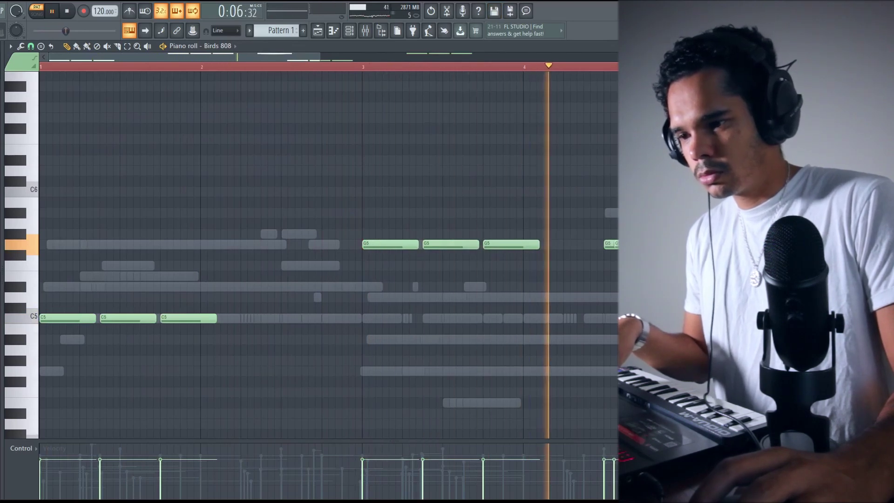
Step: Repeat the 808 phrase over bars 5 to 8 and place a copy of the closing roll at A#4 at the end of bar 8
{"action": "left_click_drag", "start_coordinate": [287, 229], "coordinate": [597, 343]}
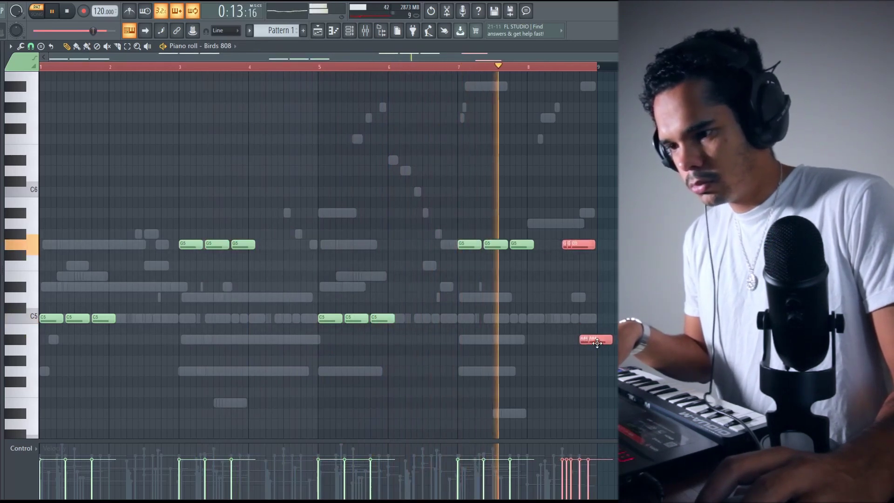
{"action": "left_click", "coordinate": [616, 347]}
{"action": "left_click_drag", "start_coordinate": [597, 342], "coordinate": [593, 343]}
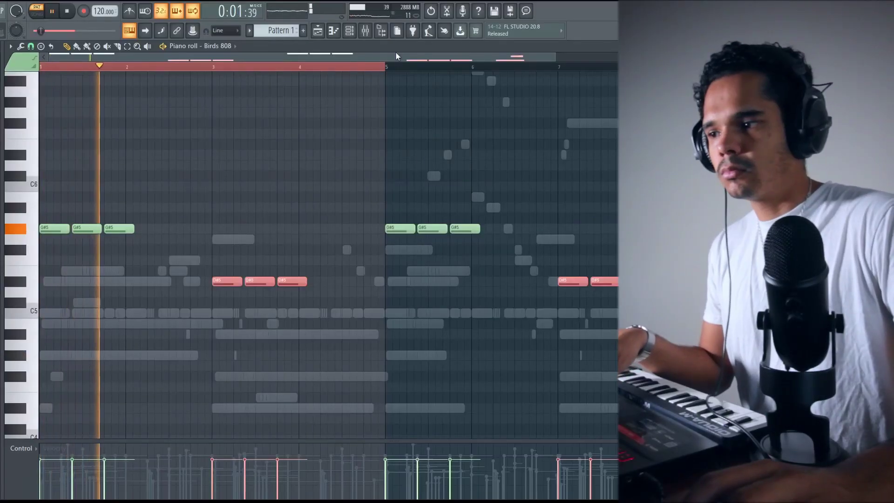
Step: Audition the snares, load Marchin Snare as a channel and place C5 hits across the first three bars
{"action": "key", "text": "F6"}
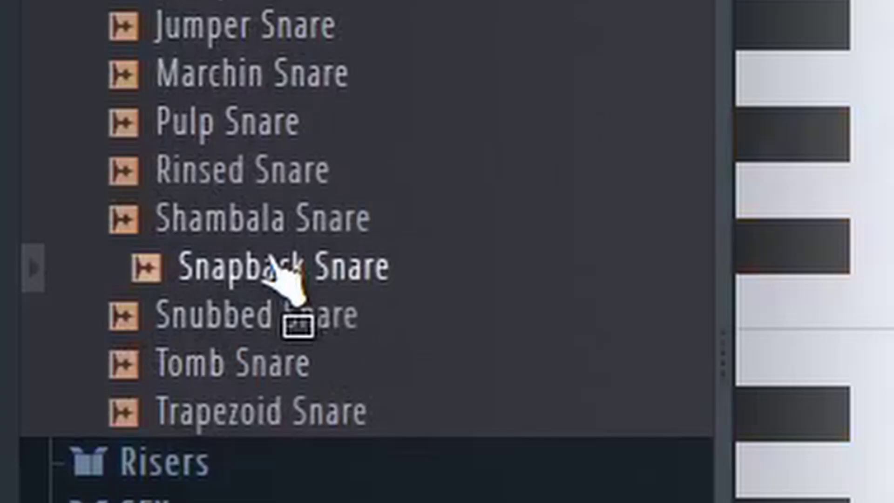
{"action": "left_click_drag", "start_coordinate": [289, 279], "coordinate": [409, 259]}
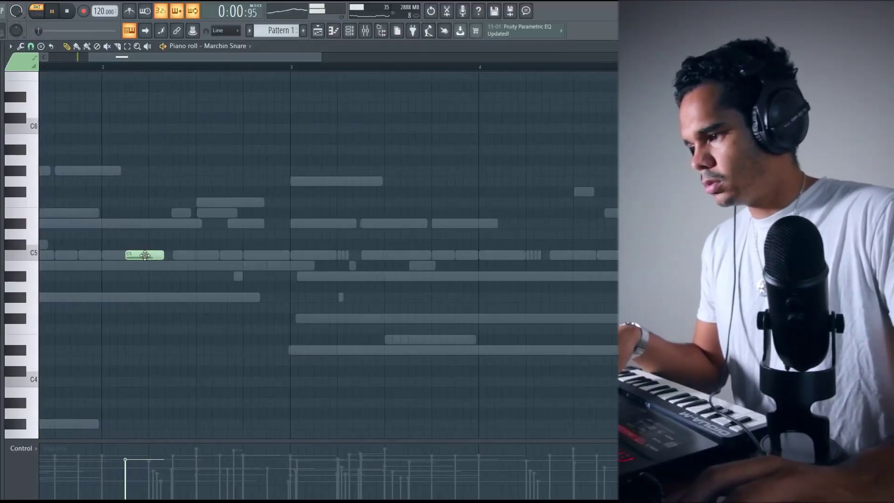
{"action": "left_click_drag", "start_coordinate": [166, 261], "coordinate": [197, 260]}
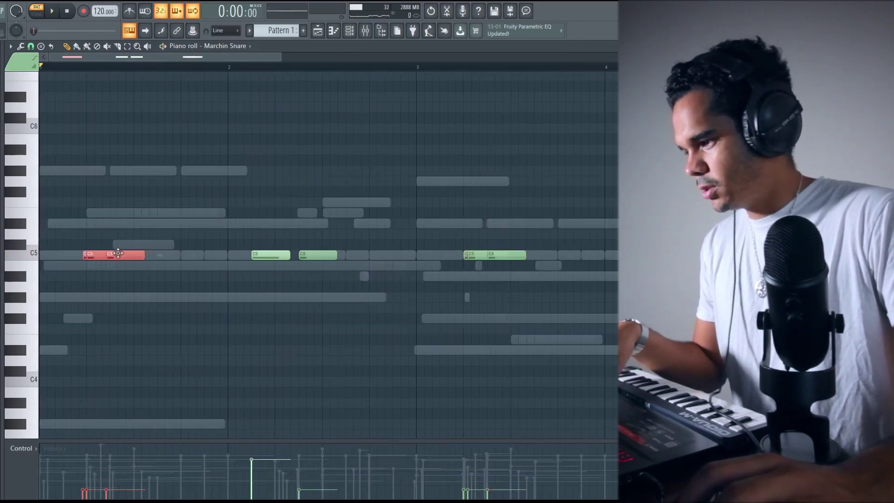
Step: Raise the velocity of the snare roll in bar 1 and check it in playback
{"action": "key", "text": "space"}
{"action": "left_click", "coordinate": [134, 463]}
{"action": "key", "text": "space"}
{"action": "key", "text": "space"}
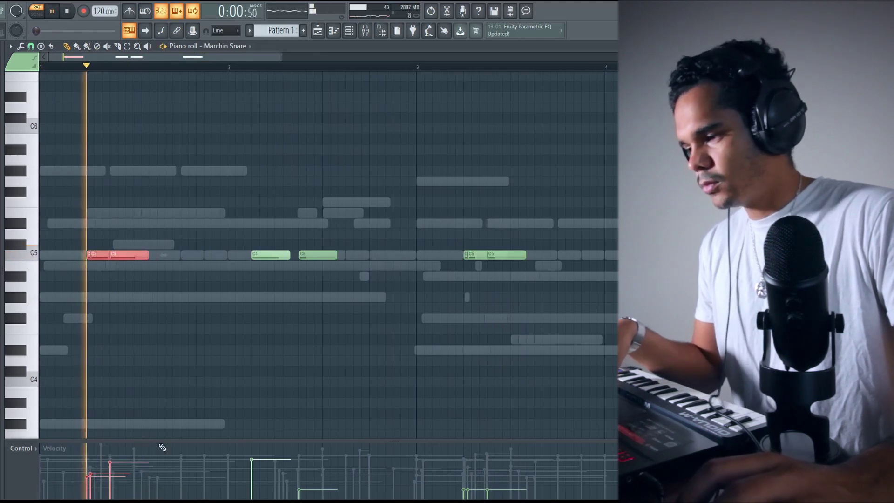
{"action": "key", "text": "space"}
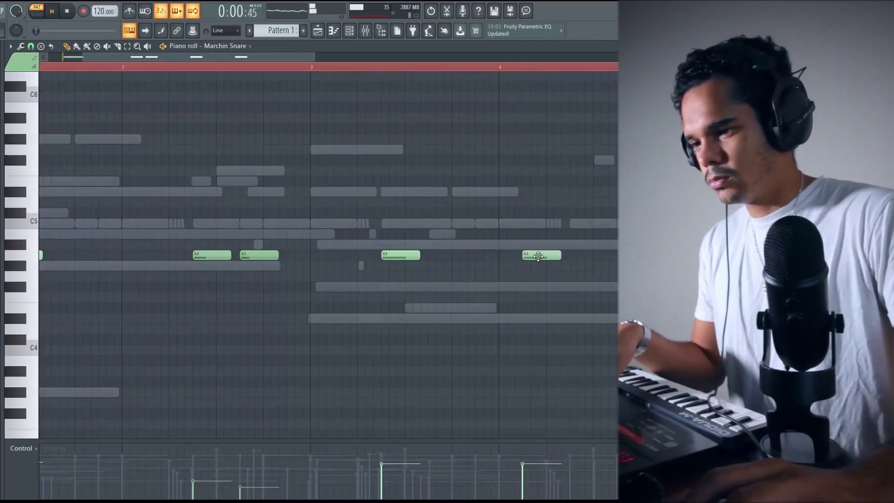
Step: Rework the A4 snare hits at the end of bar 3 and through bar 4
{"action": "right_click", "coordinate": [555, 261]}
{"action": "left_click", "coordinate": [478, 255]}
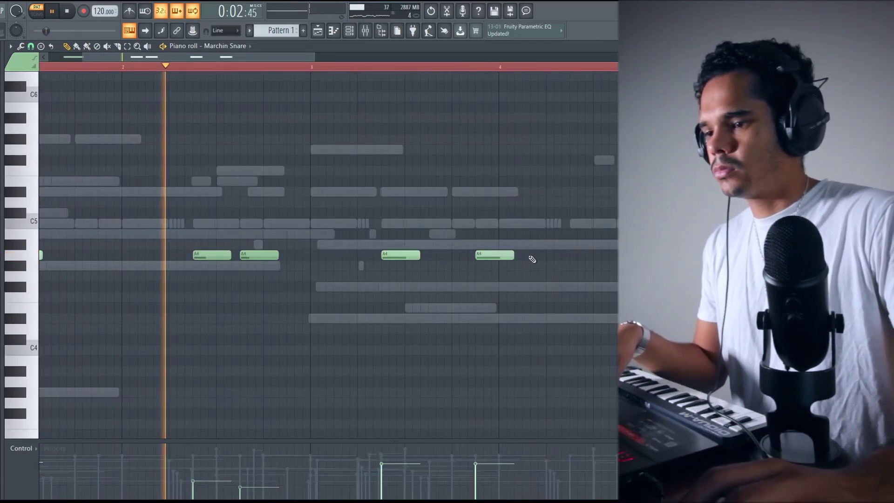
{"action": "left_click", "coordinate": [533, 257]}
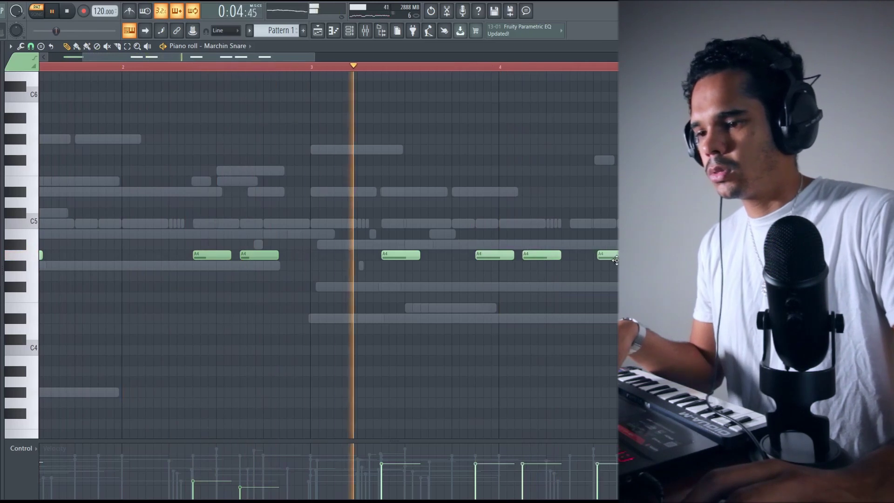
{"action": "left_click", "coordinate": [621, 255]}
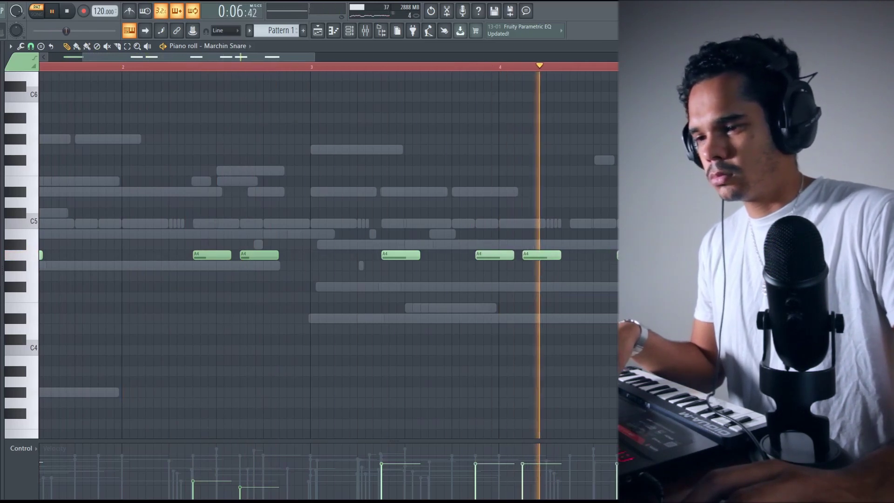
Step: Duplicate the Marchin Snare pattern from the first four bars into bars 5 to 8
{"action": "key", "text": "space"}
{"action": "scroll", "coordinate": [402, 73], "scroll_direction": "down", "scroll_amount": 3}
{"action": "left_click_drag", "start_coordinate": [399, 69], "coordinate": [68, 78]}
{"action": "key", "text": "ctrl+b"}
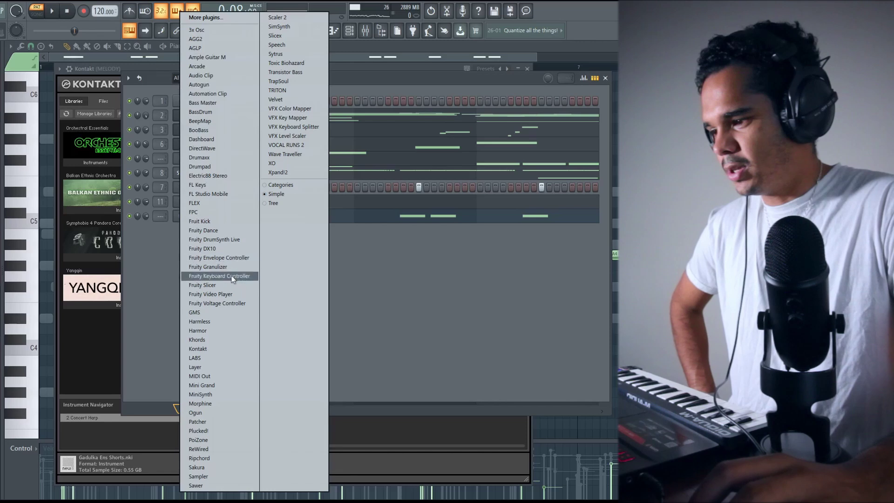
Step: Add a LABS channel, give it a copy of the Kontakt chord notes and open them in the piano roll
{"action": "left_click", "coordinate": [195, 358]}
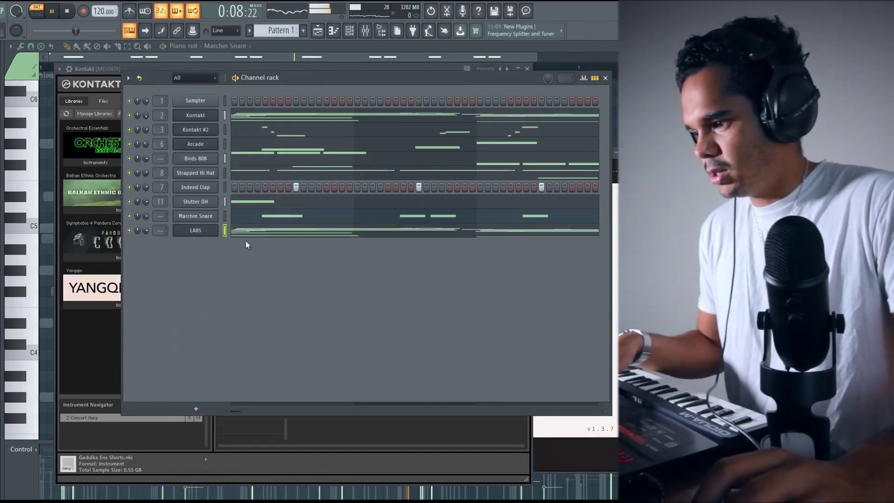
{"action": "key", "text": "space"}
{"action": "left_click", "coordinate": [258, 233]}
{"action": "key", "text": "space"}
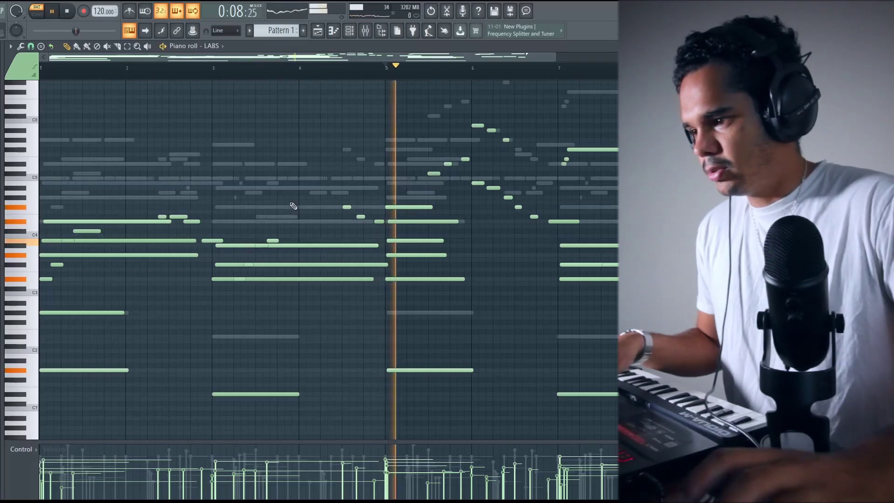
Step: Route the LABS channel to mixer insert 5 and add HalfTime with a 1/8 loop, 2x speed and 73% mix
{"action": "key", "text": "F6"}
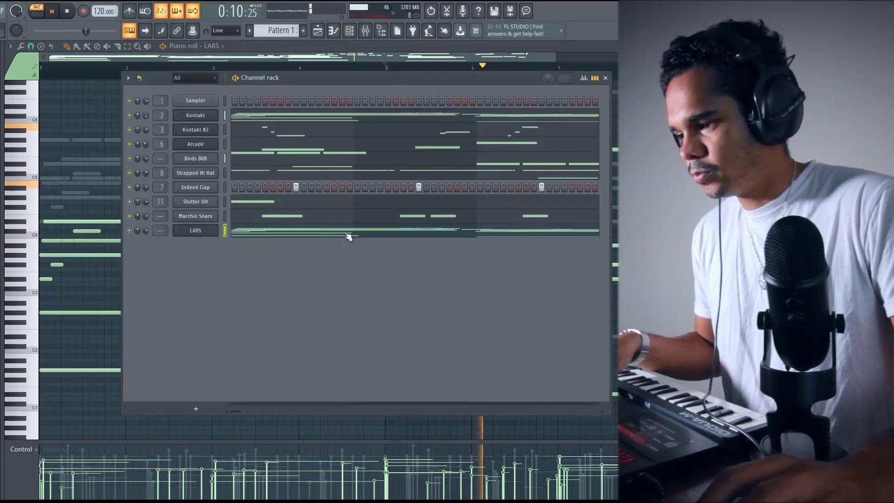
{"action": "key", "text": "F6"}
{"action": "key", "text": "space"}
{"action": "key", "text": "ctrl+a"}
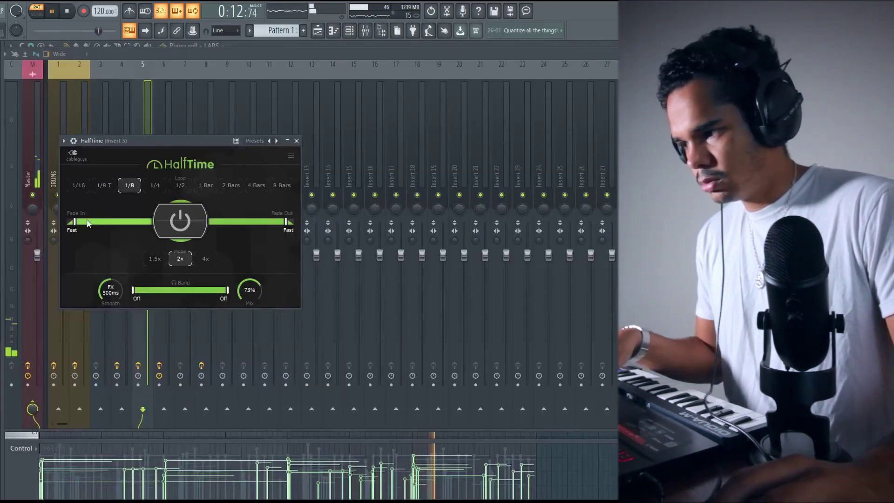
{"action": "left_click", "coordinate": [354, 29]}
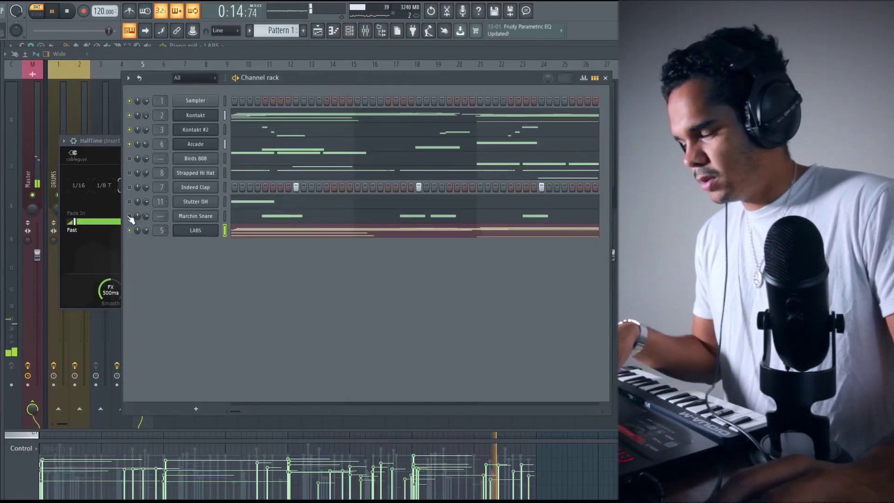